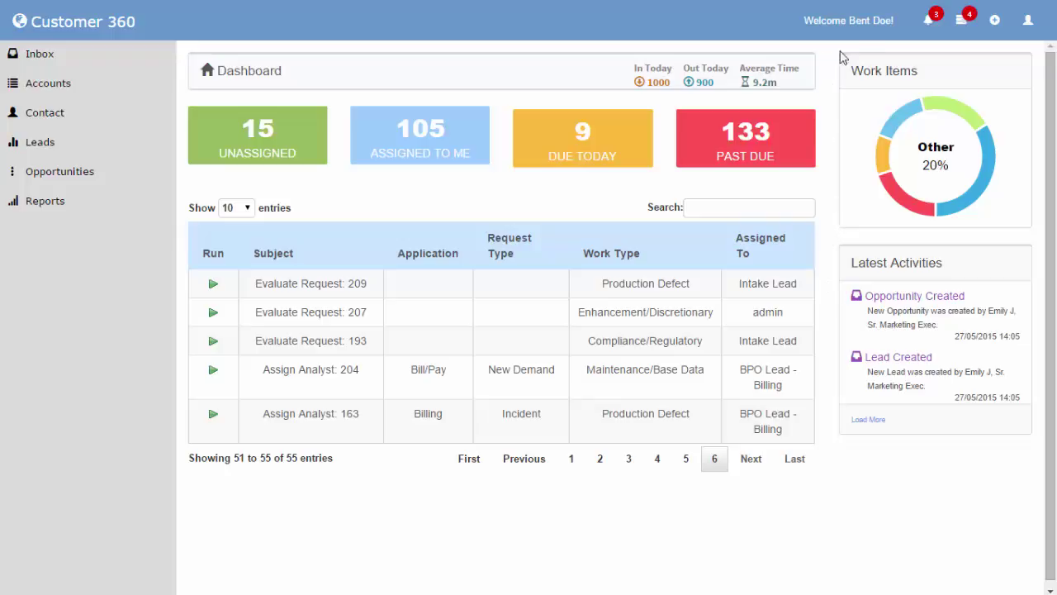
# Start a new account named 'Target Summer Sales'.
pyautogui.click(994, 25)
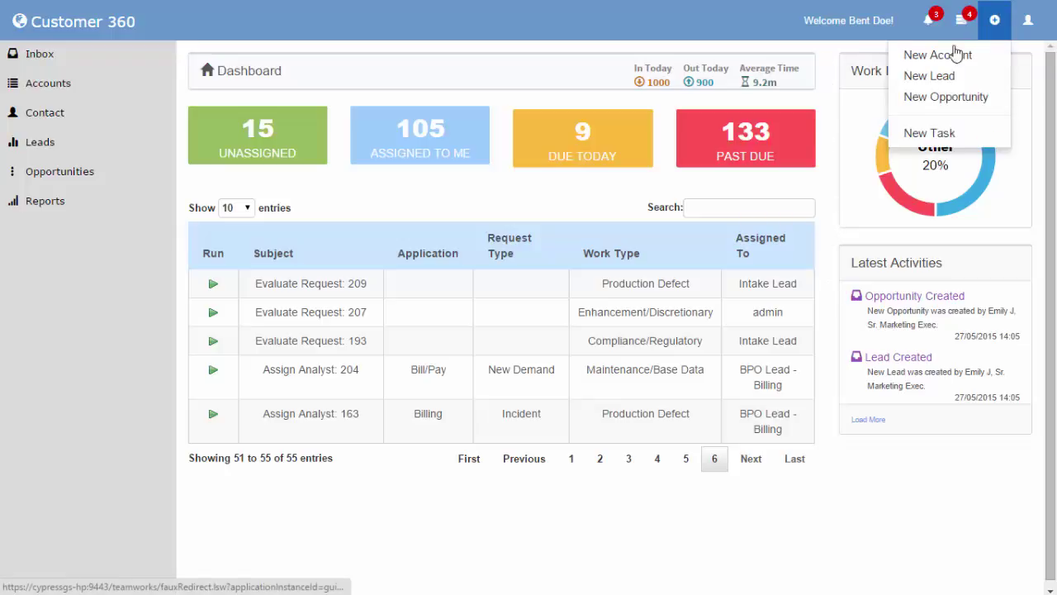
pyautogui.click(955, 56)
pyautogui.click(611, 374)
pyautogui.write('Target Summer Sales')
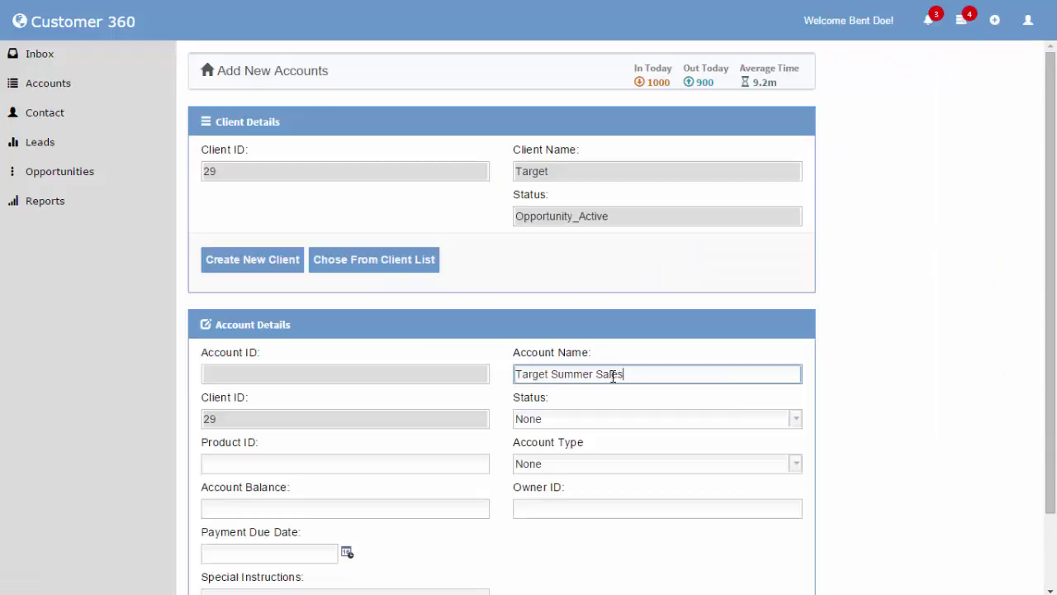
# Set the account status to Active, account type to New, and owner ID 1.
pyautogui.click(795, 421)
pyautogui.click(644, 453)
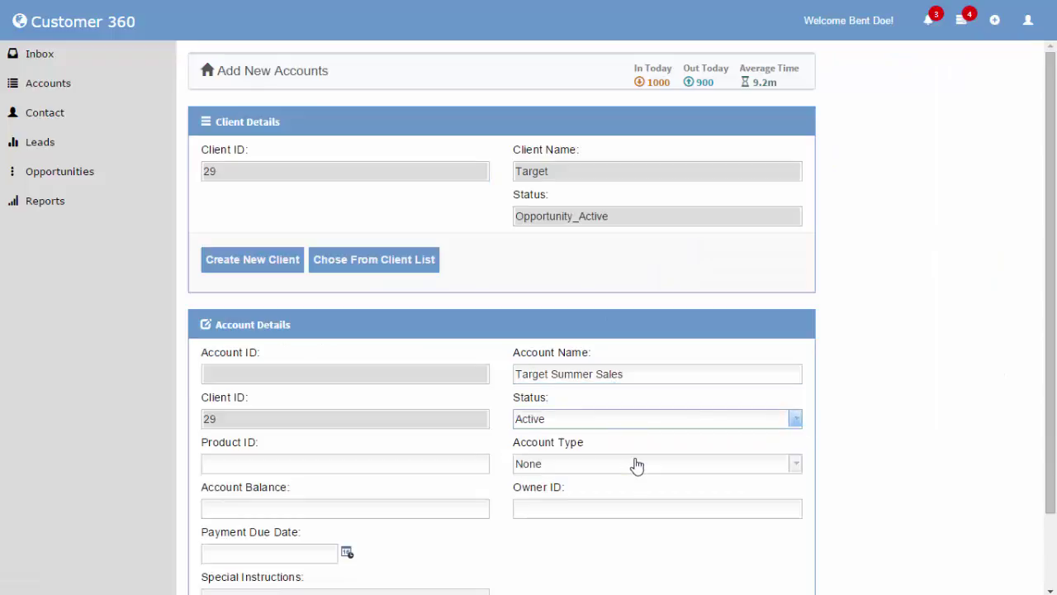
pyautogui.click(795, 469)
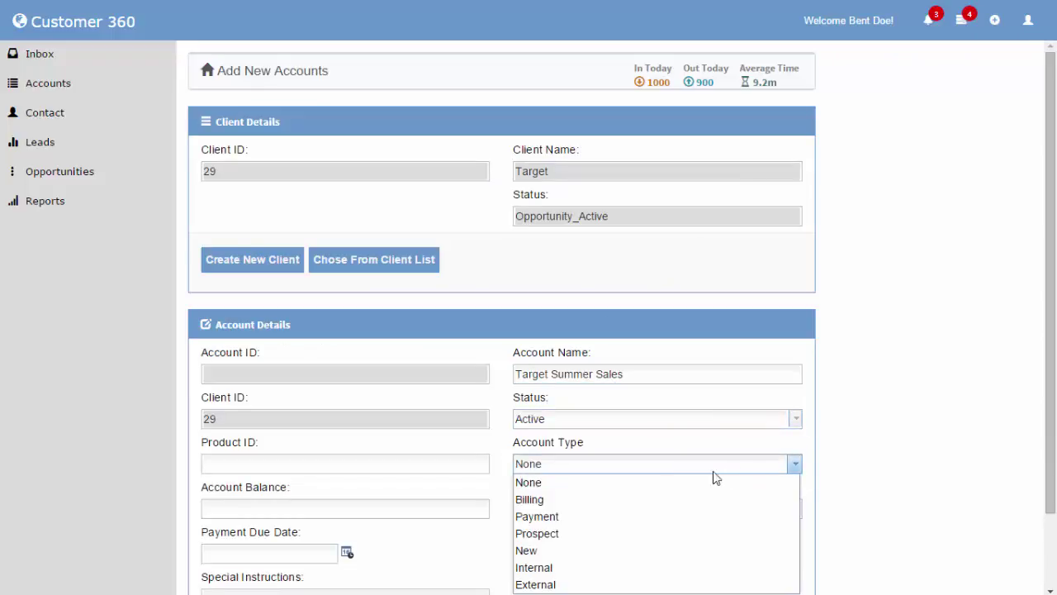
pyautogui.click(636, 550)
pyautogui.click(663, 506)
pyautogui.write('1')
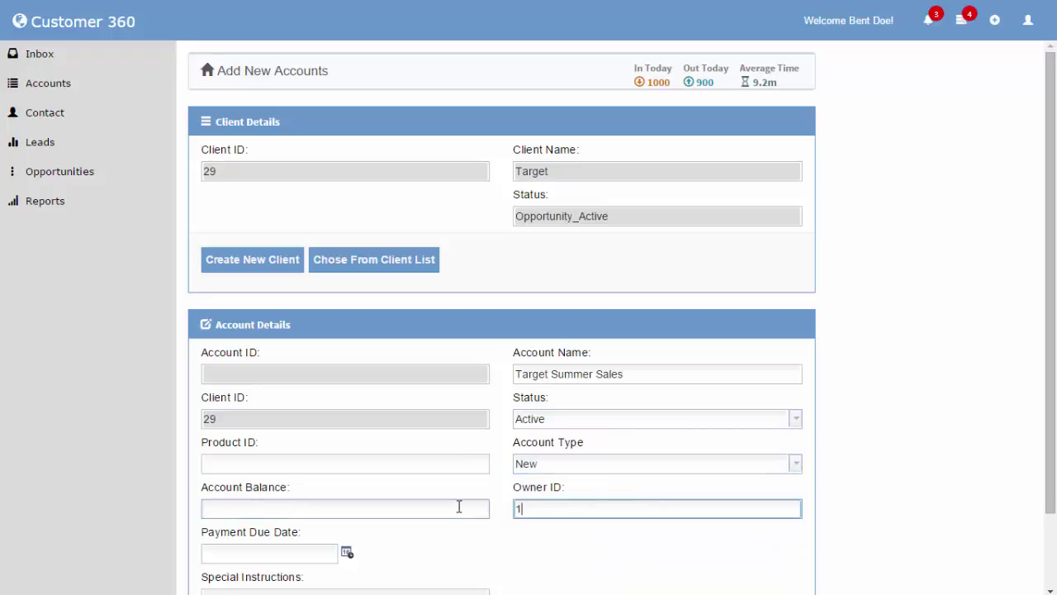
# Enter account balance 43980 and special instructions 'Summer Discounts'.
pyautogui.click(457, 506)
pyautogui.write('43980')
pyautogui.scroll(-2, 897, 486)
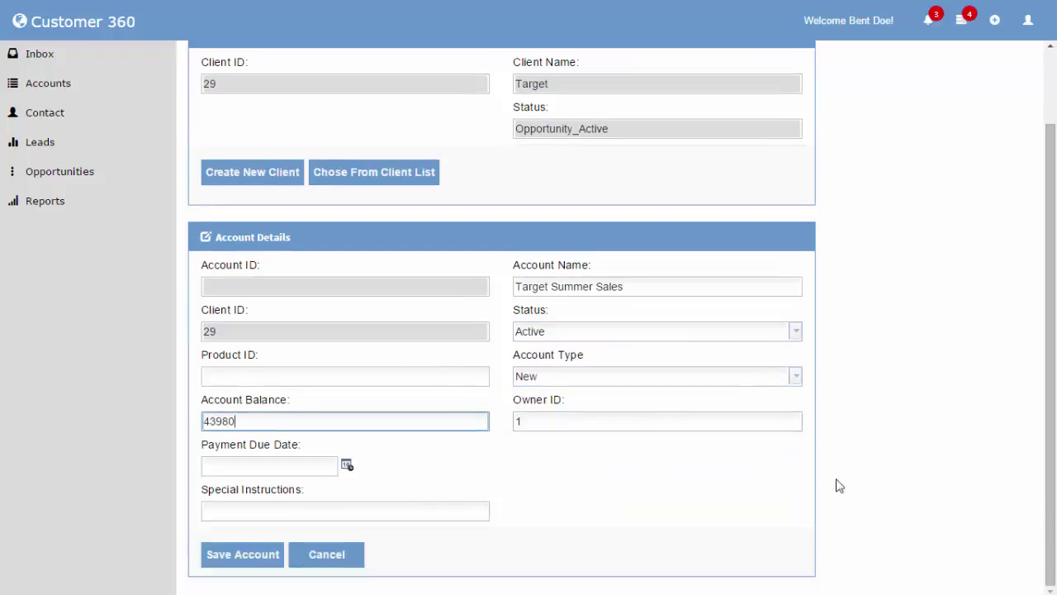
pyautogui.click(219, 512)
pyautogui.write('Summer ')
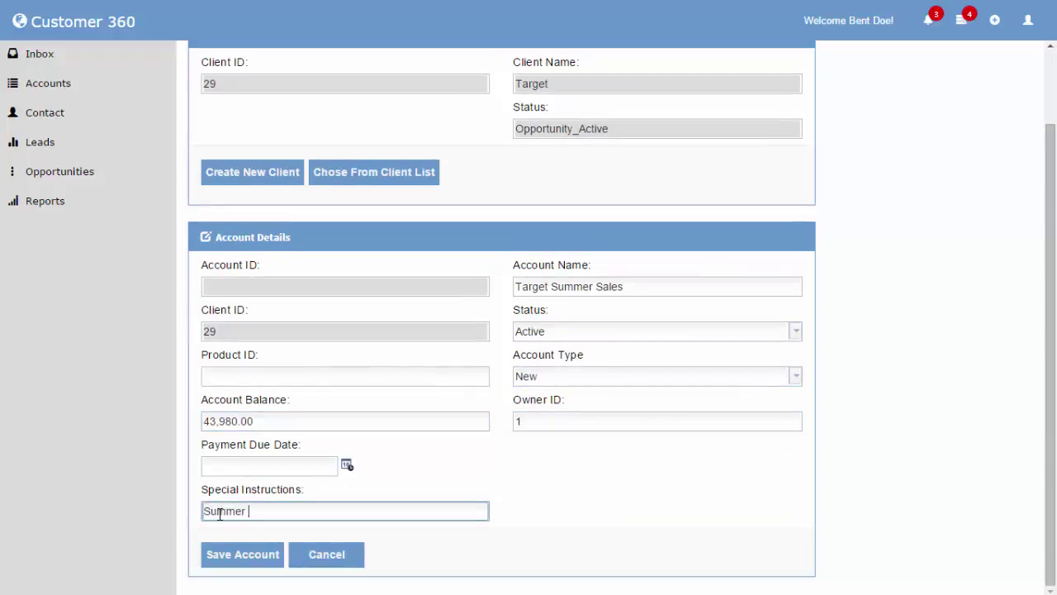
pyautogui.write('Discounts')
# Save the new account and search accounts by client Target's ID.
pyautogui.click(229, 554)
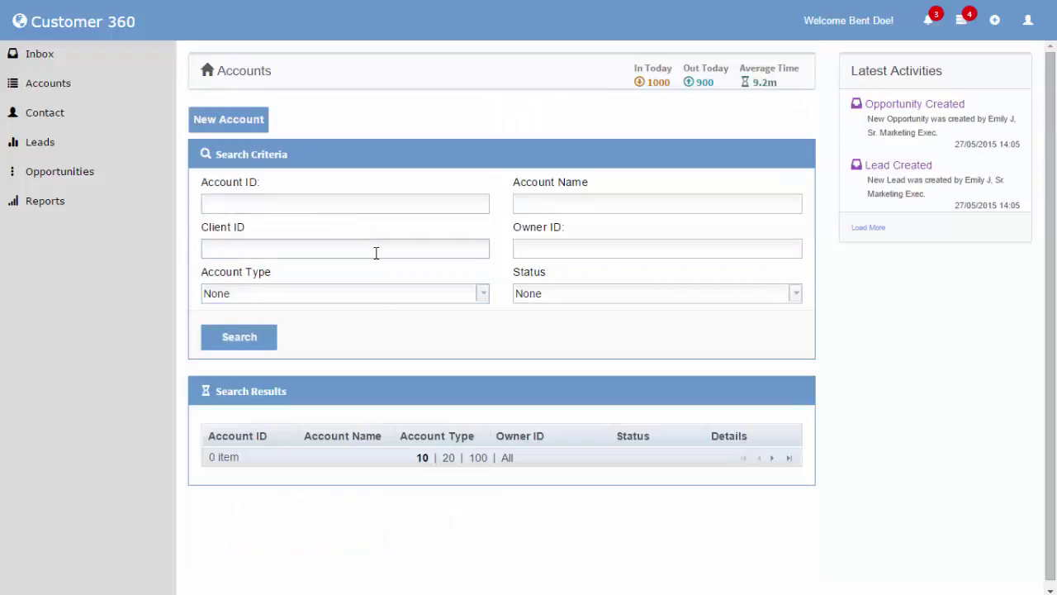
pyautogui.click(376, 249)
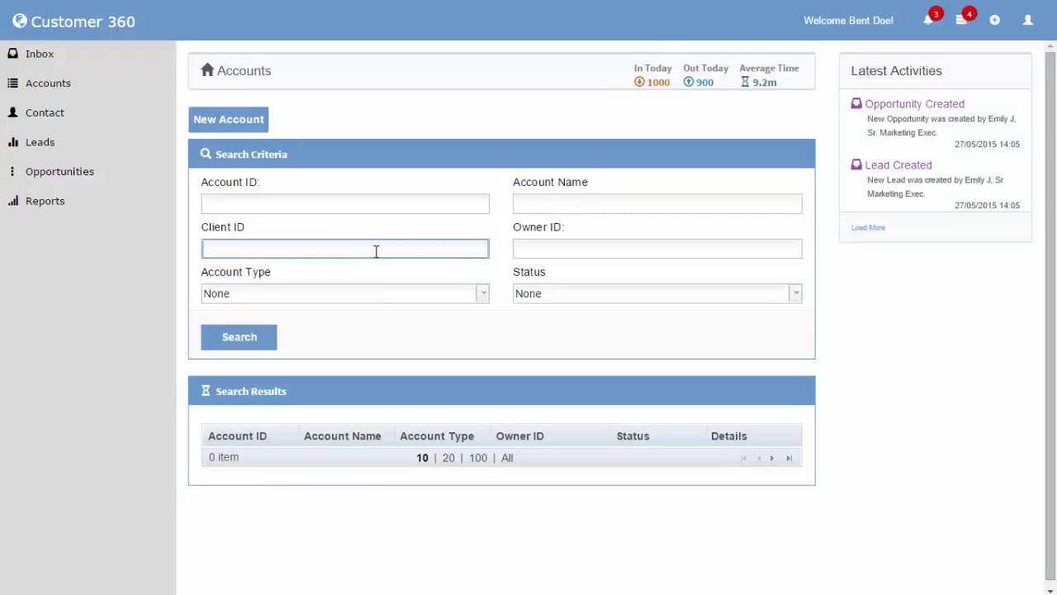
pyautogui.write('29')
pyautogui.click(238, 339)
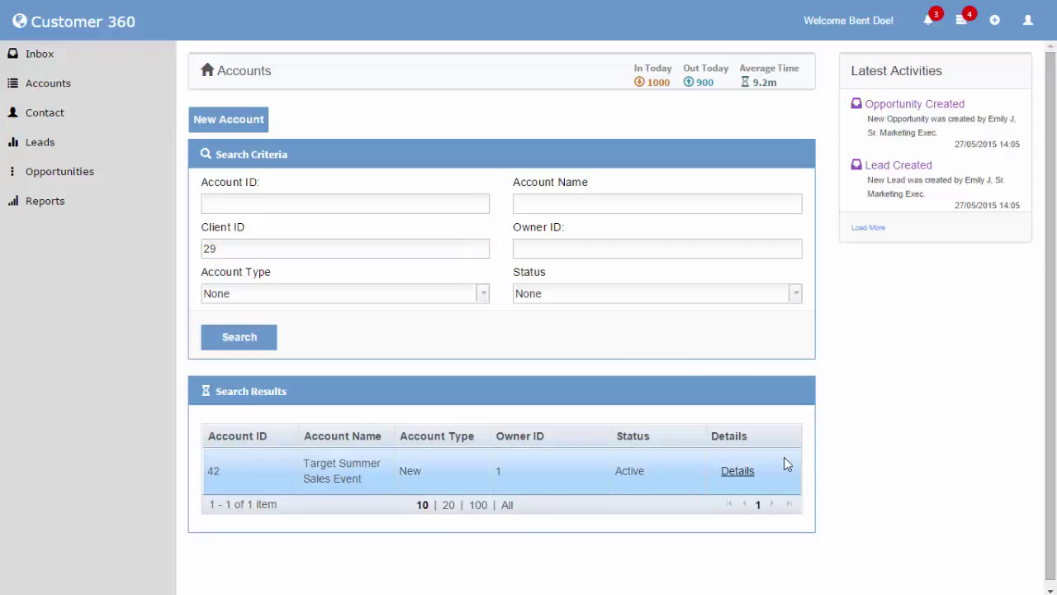
# Open the Target Summer Sales Event account details and scroll down to its contact list.
pyautogui.click(748, 470)
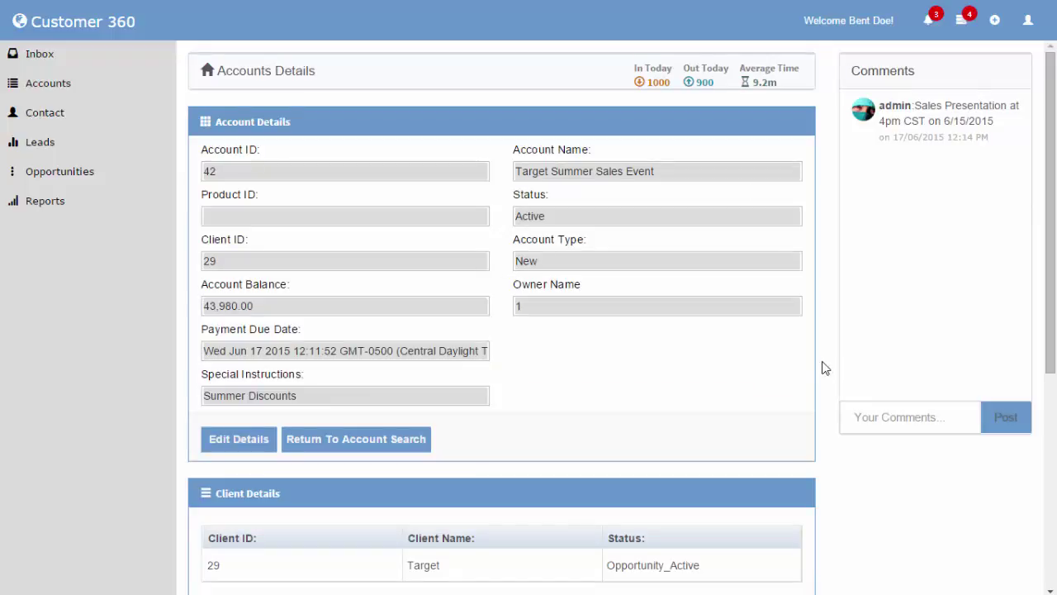
pyautogui.scroll(-1, 823, 367)
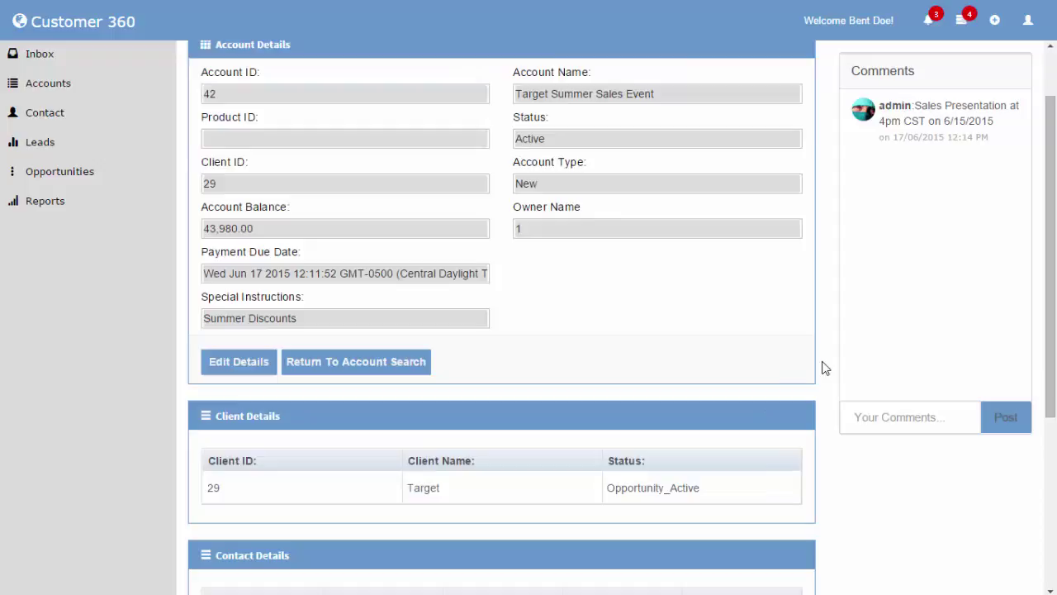
pyautogui.scroll(-1, 823, 368)
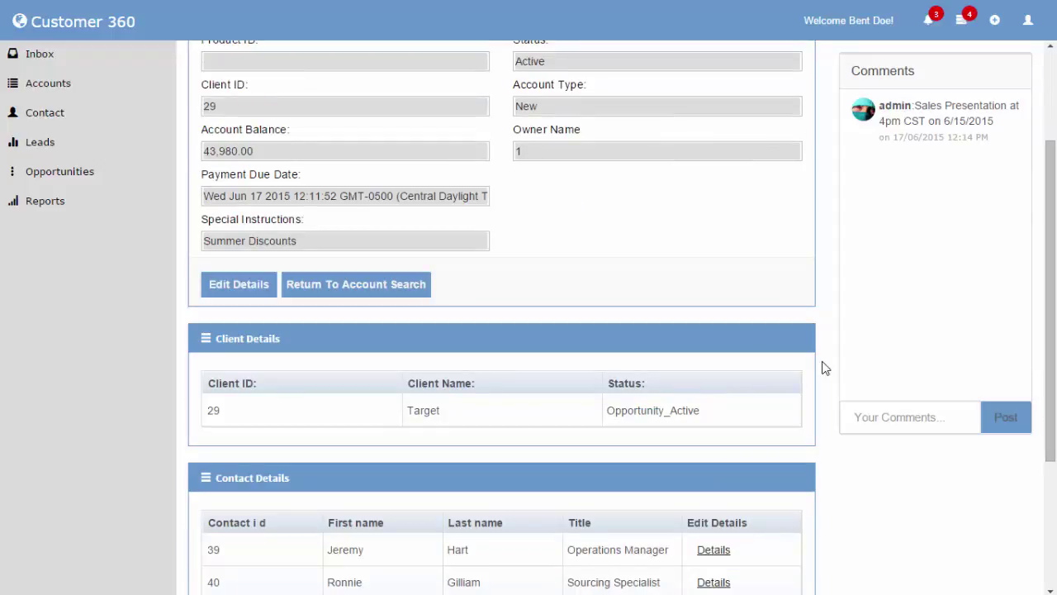
pyautogui.scroll(-1, 822, 368)
pyautogui.scroll(-1, 822, 367)
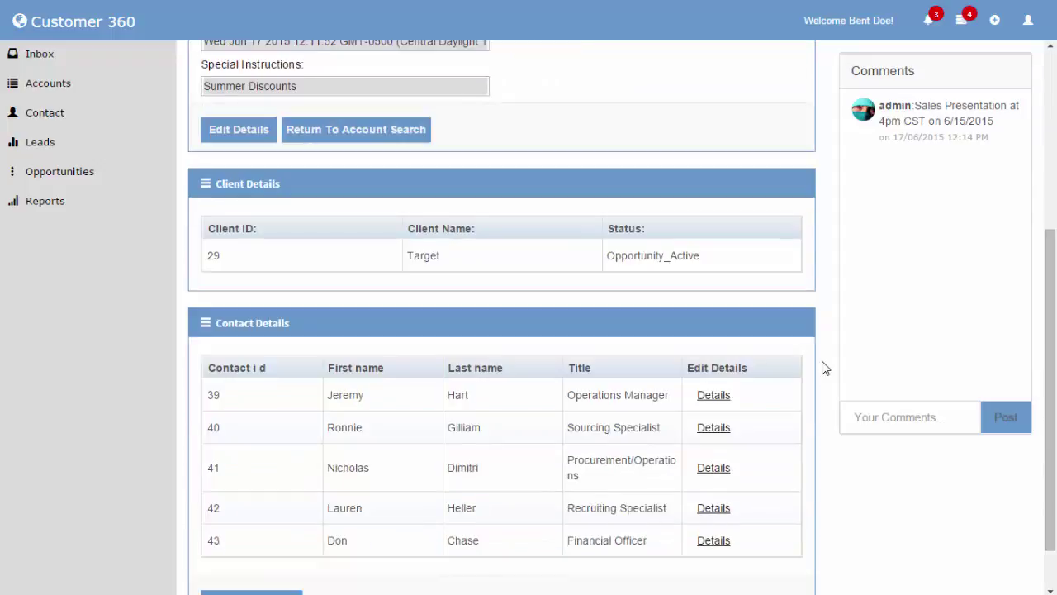
pyautogui.scroll(-1, 823, 368)
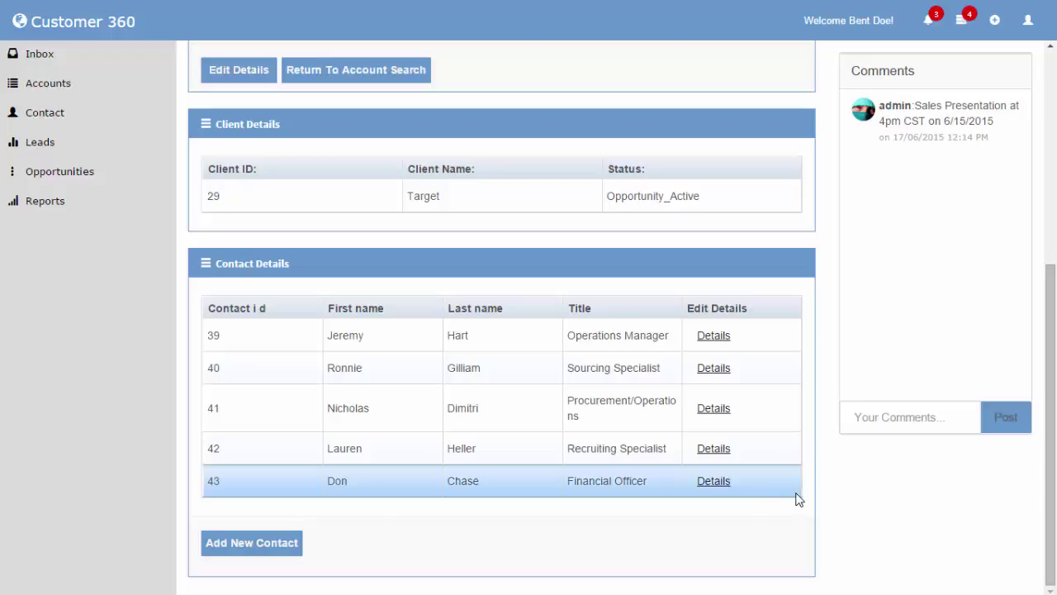
pyautogui.click(718, 486)
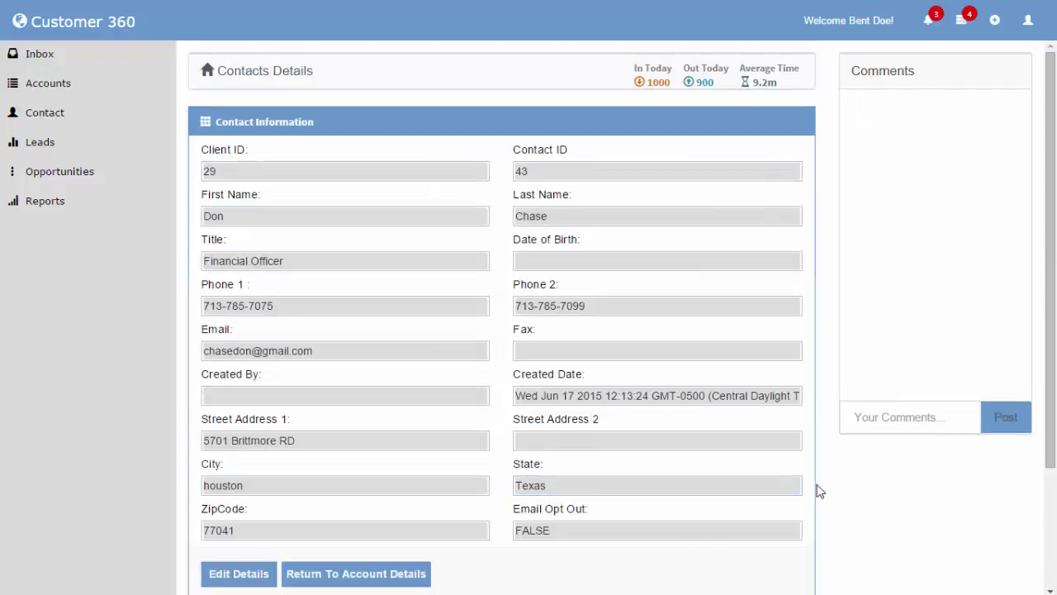
pyautogui.scroll(-1, 817, 490)
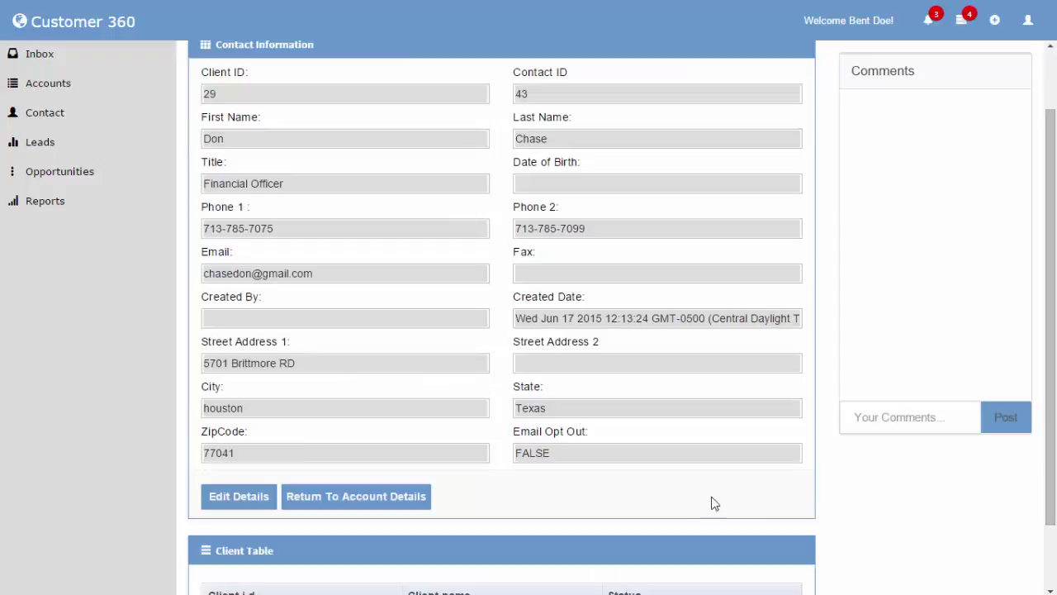
pyautogui.scroll(-1, 628, 503)
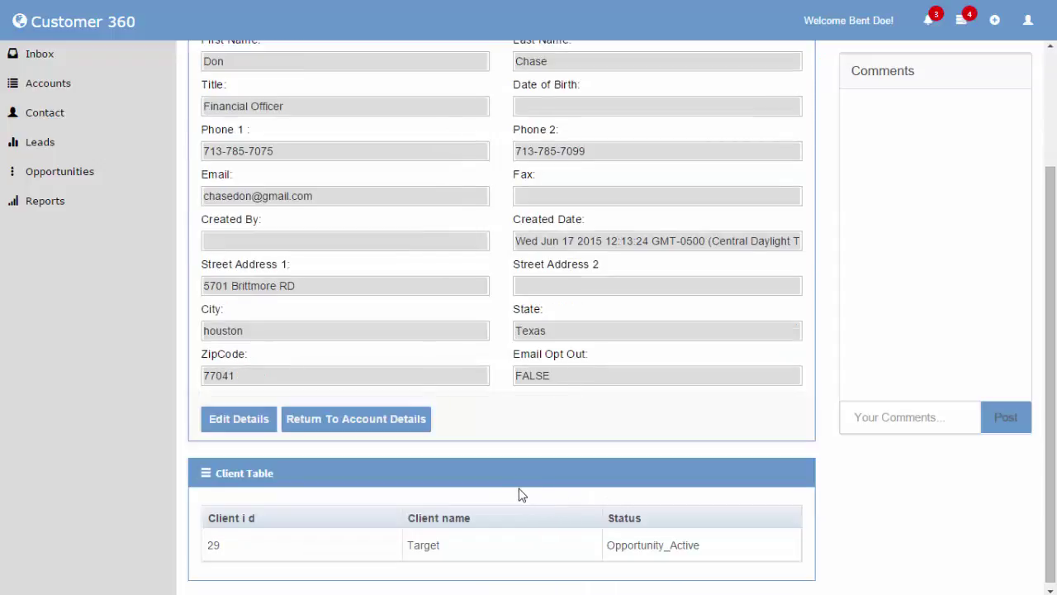
pyautogui.click(355, 428)
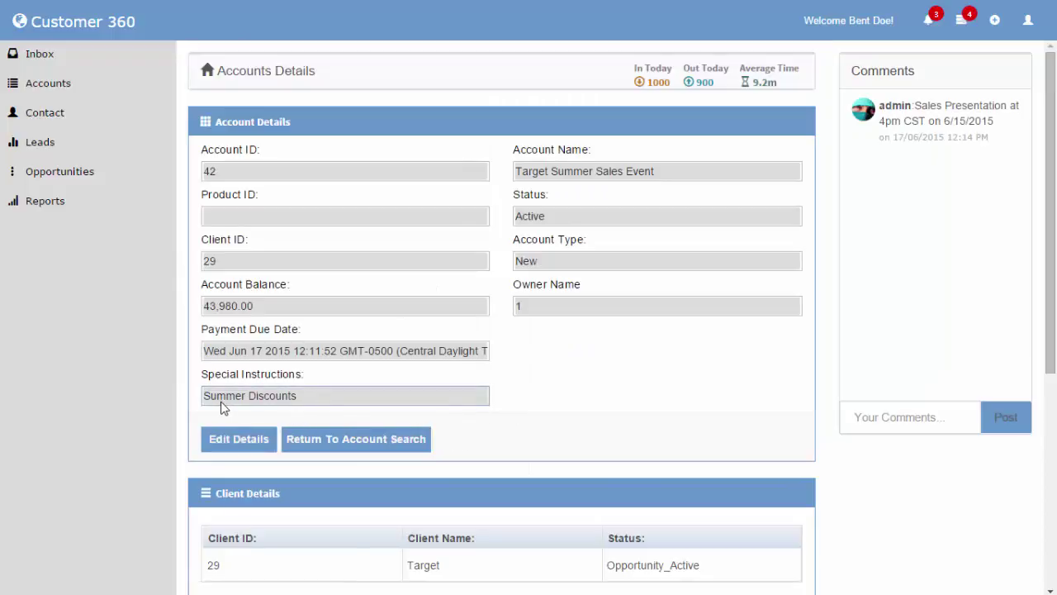
# Open the account's edit form without changing anything, then go to the Lead Search page.
pyautogui.click(219, 432)
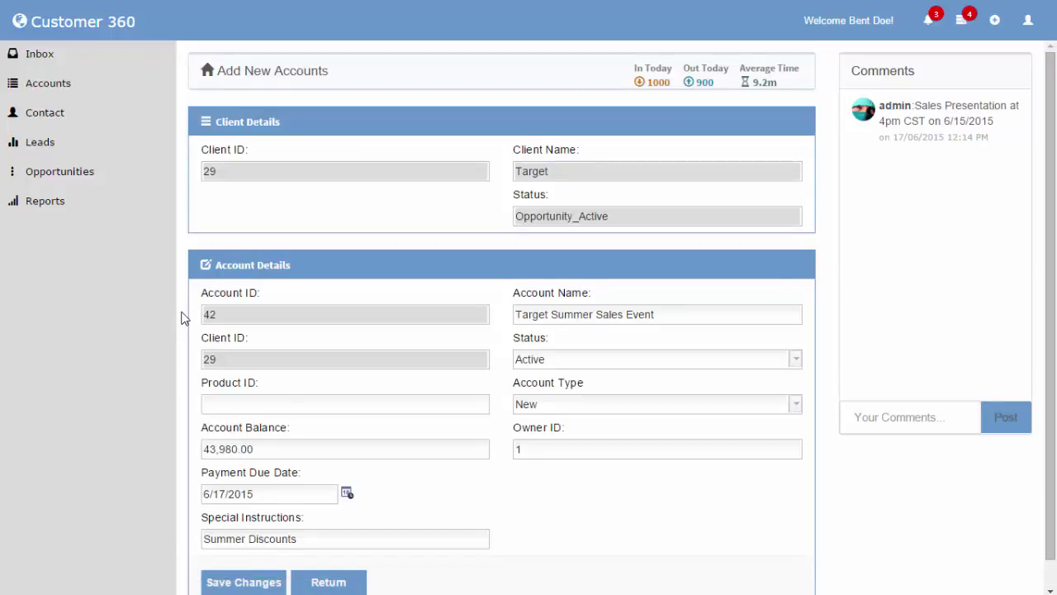
pyautogui.scroll(-2, 182, 320)
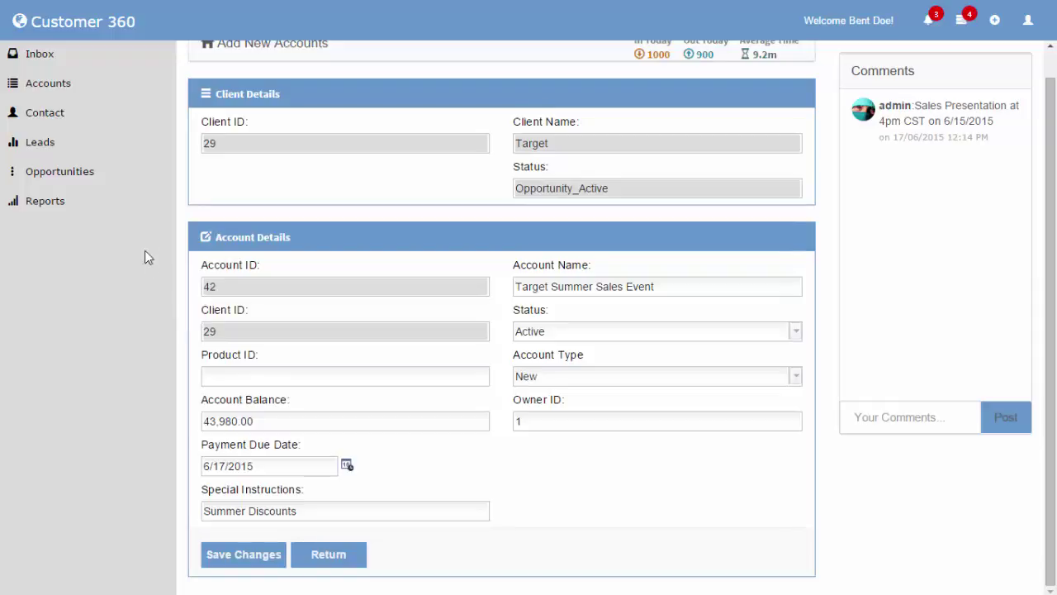
pyautogui.click(111, 149)
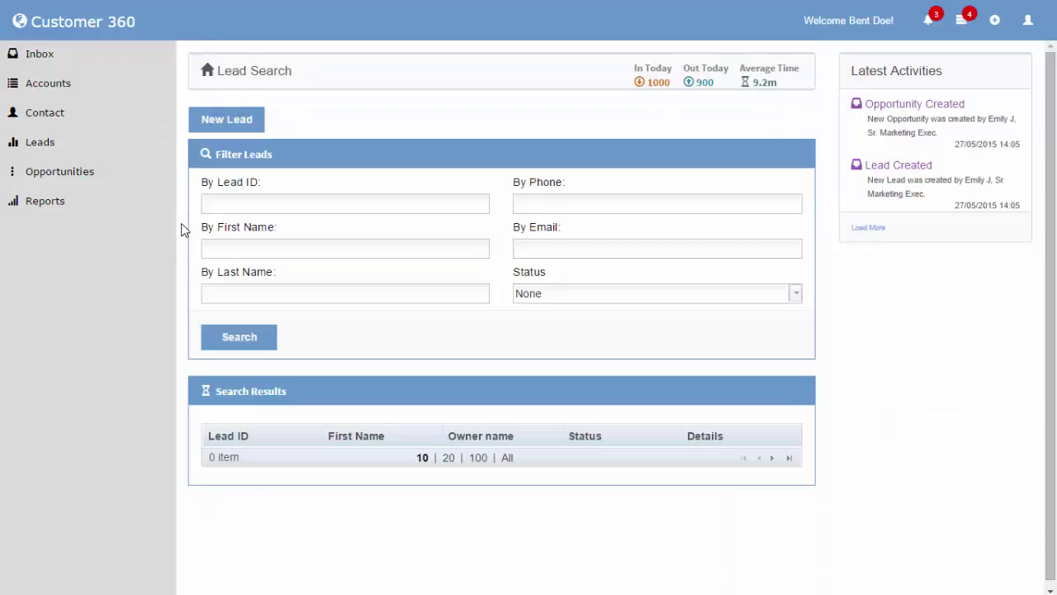
# Search for leads with Active status and open the first lead's details.
pyautogui.click(315, 246)
pyautogui.click(798, 296)
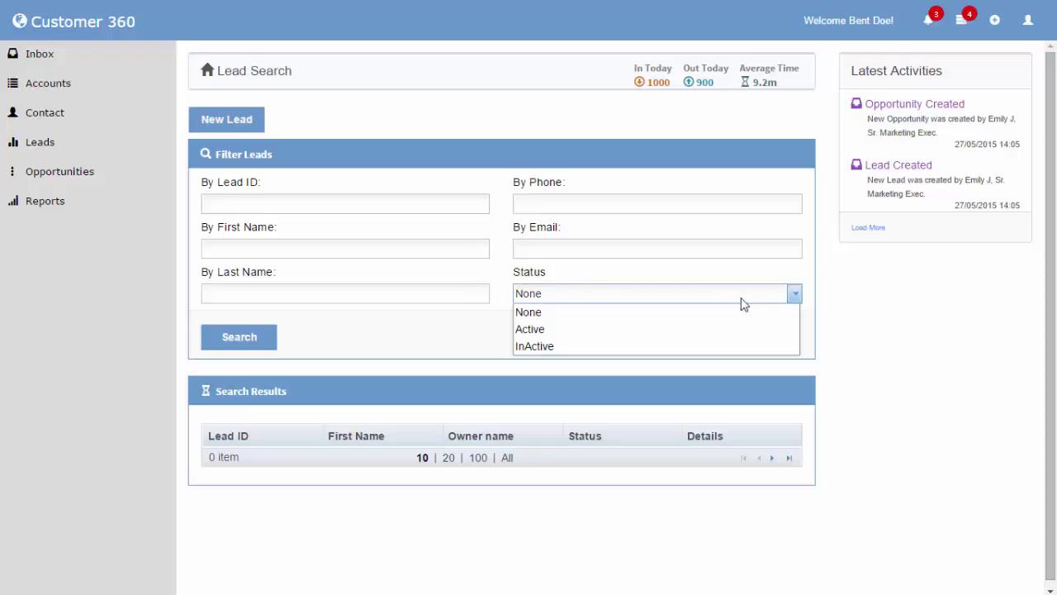
pyautogui.click(699, 330)
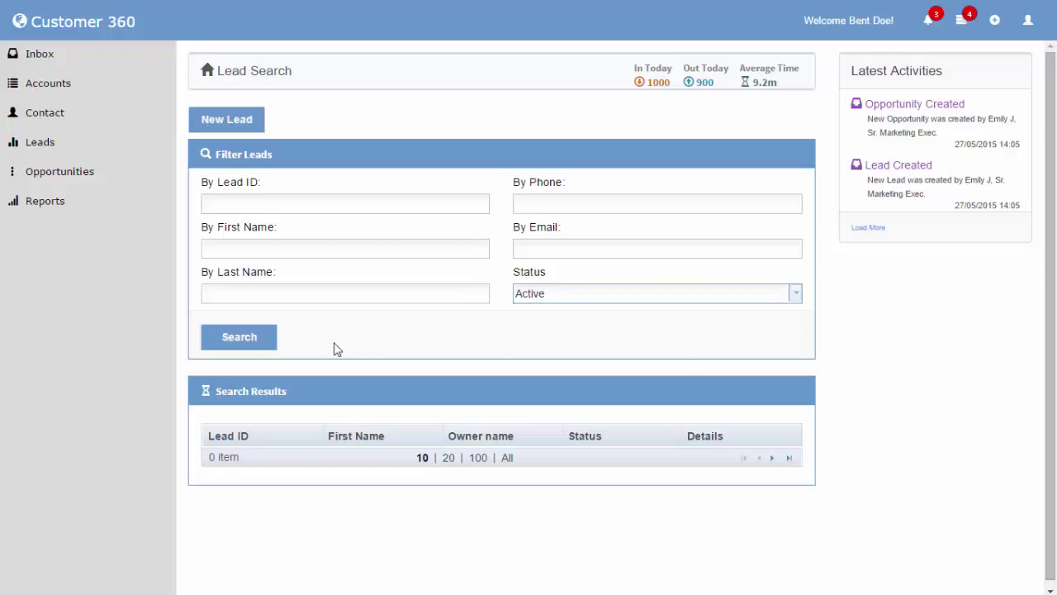
pyautogui.click(251, 341)
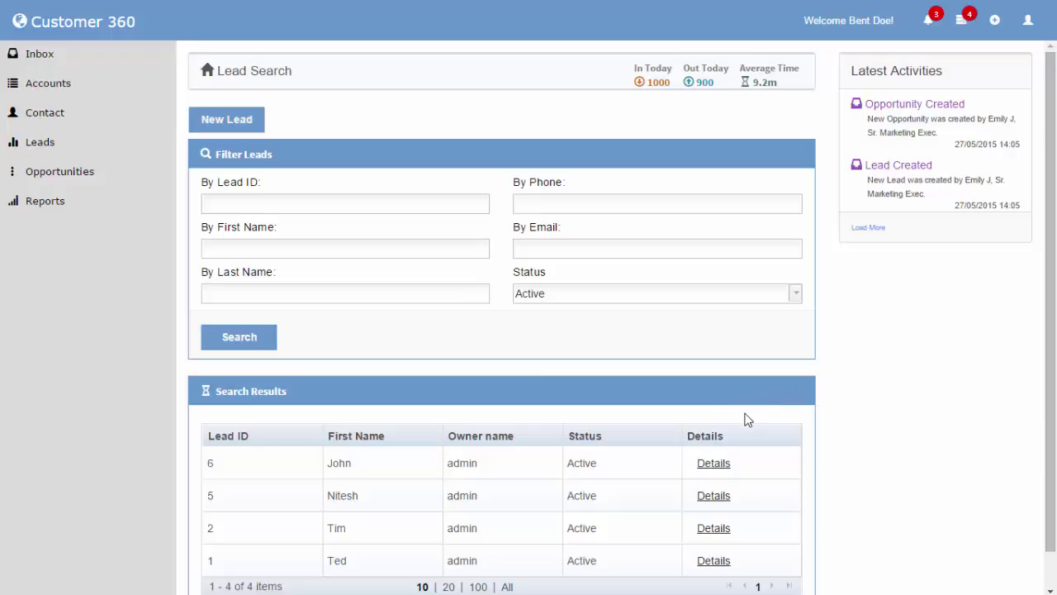
pyautogui.click(723, 467)
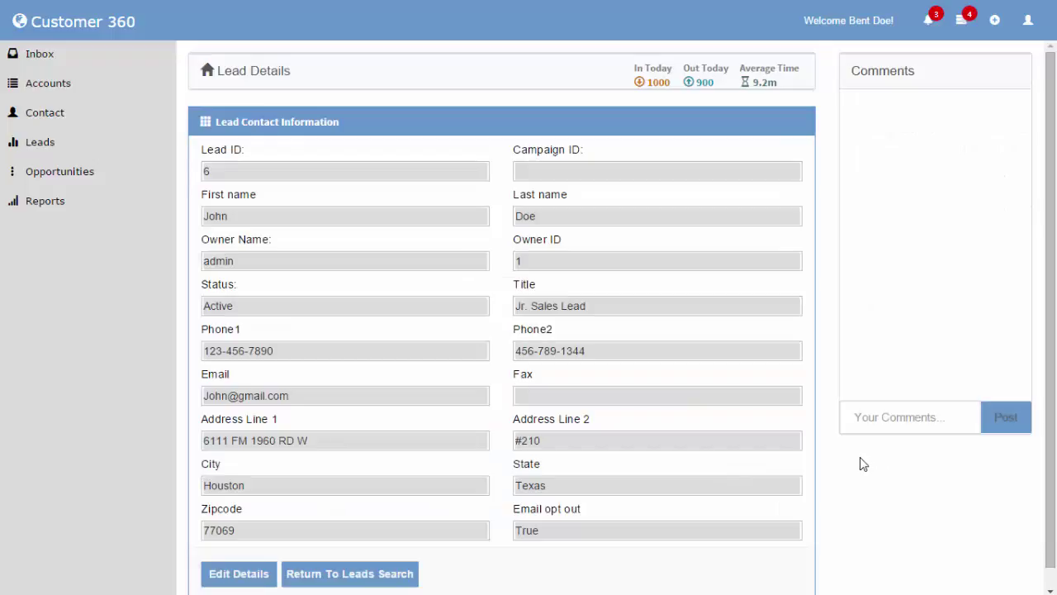
# Leave the lead details and go to the Opportunity Search page.
pyautogui.scroll(-1, 861, 463)
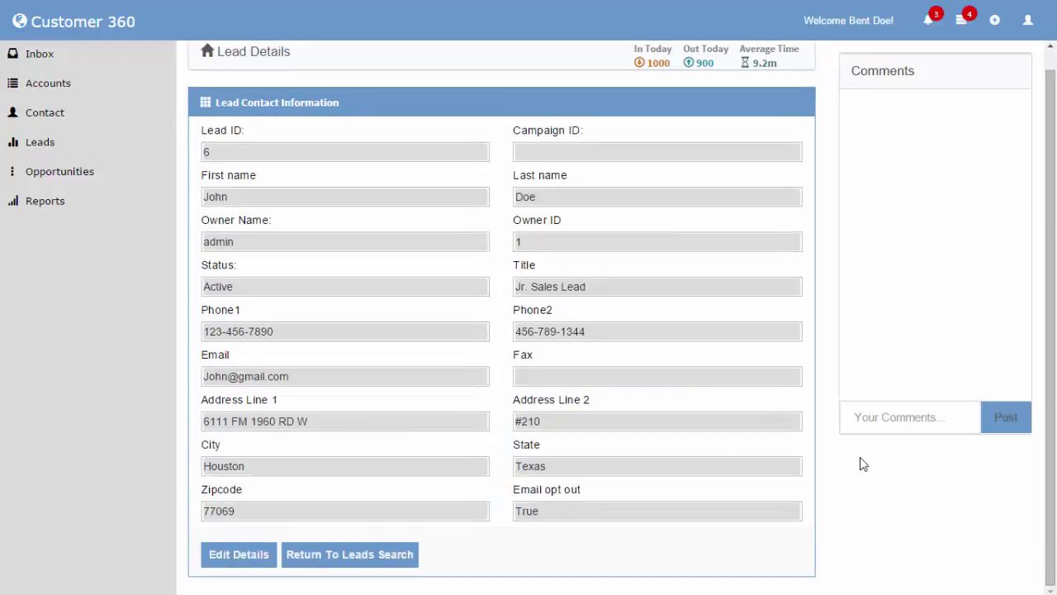
pyautogui.click(685, 429)
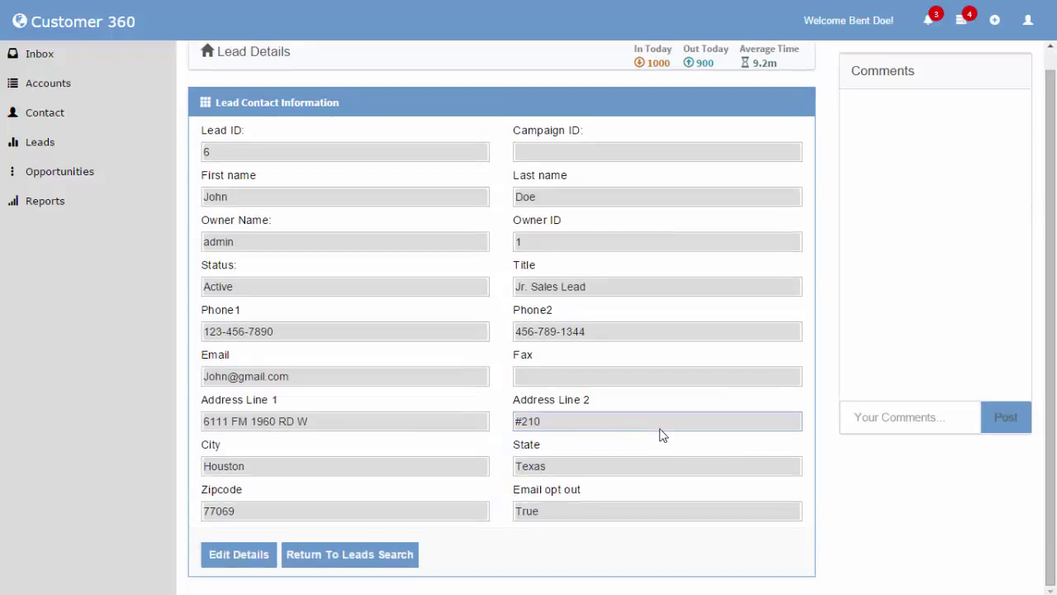
pyautogui.click(110, 184)
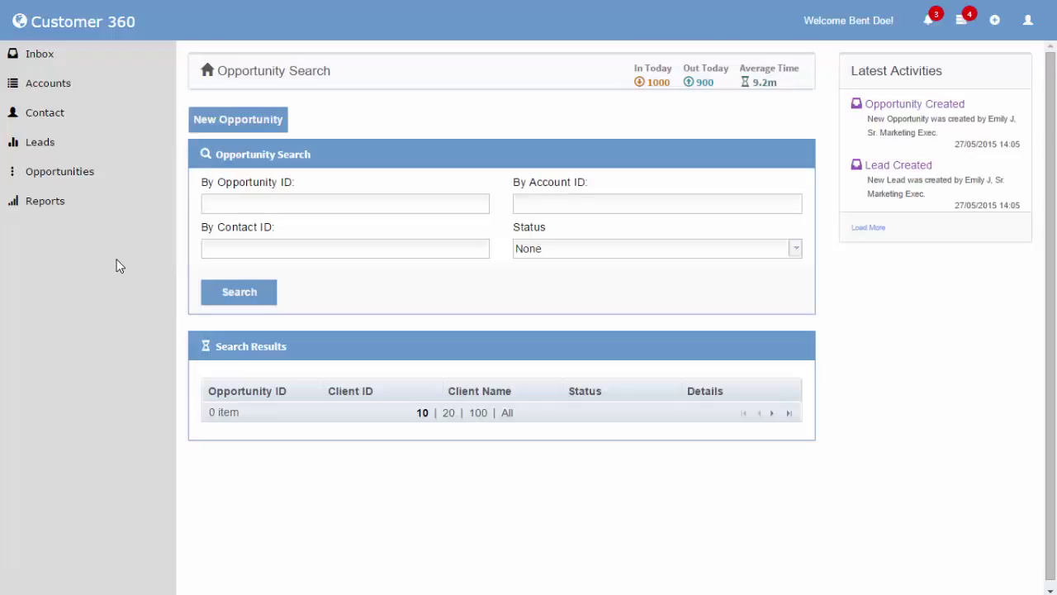
# Go to the Reports dashboard from the sidebar.
pyautogui.click(94, 215)
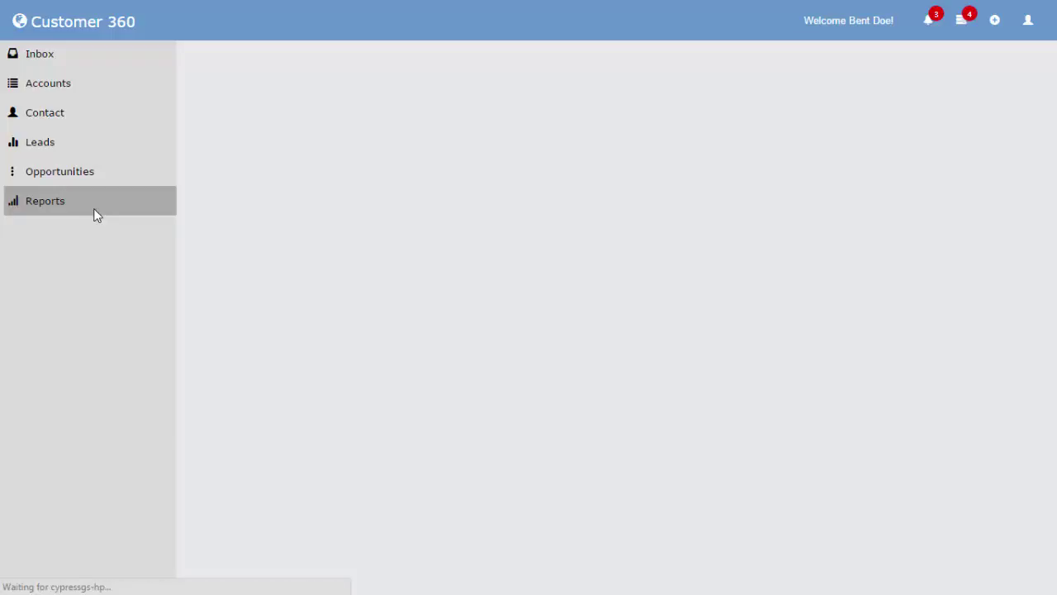